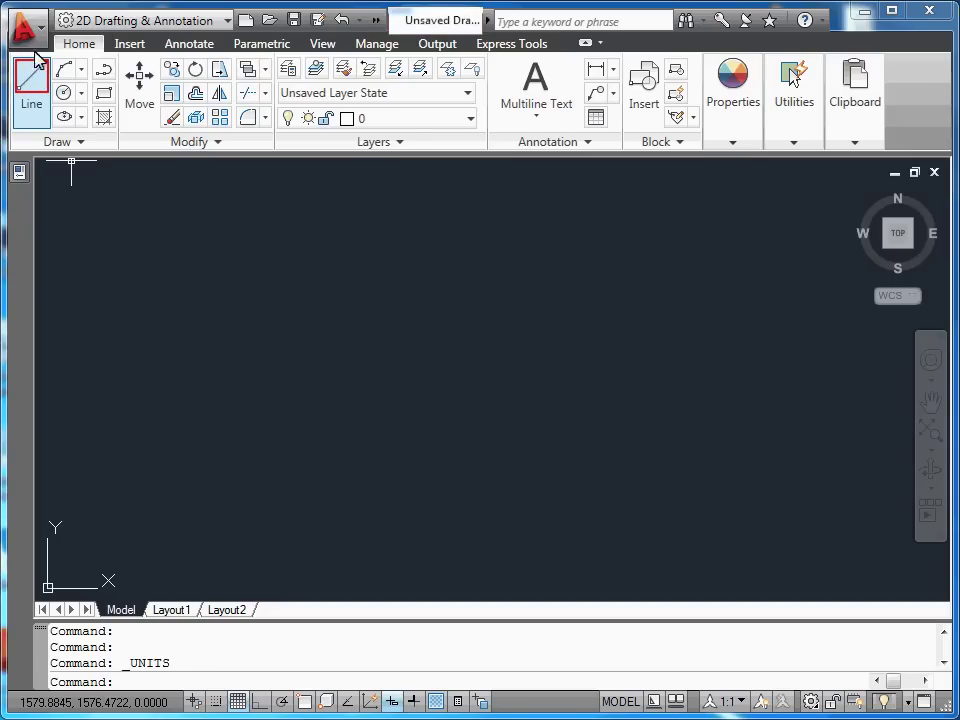
Draw one line exactly 1 unit long and bring it into the middle of the view
{"action": "left_click", "coordinate": [40, 100]}
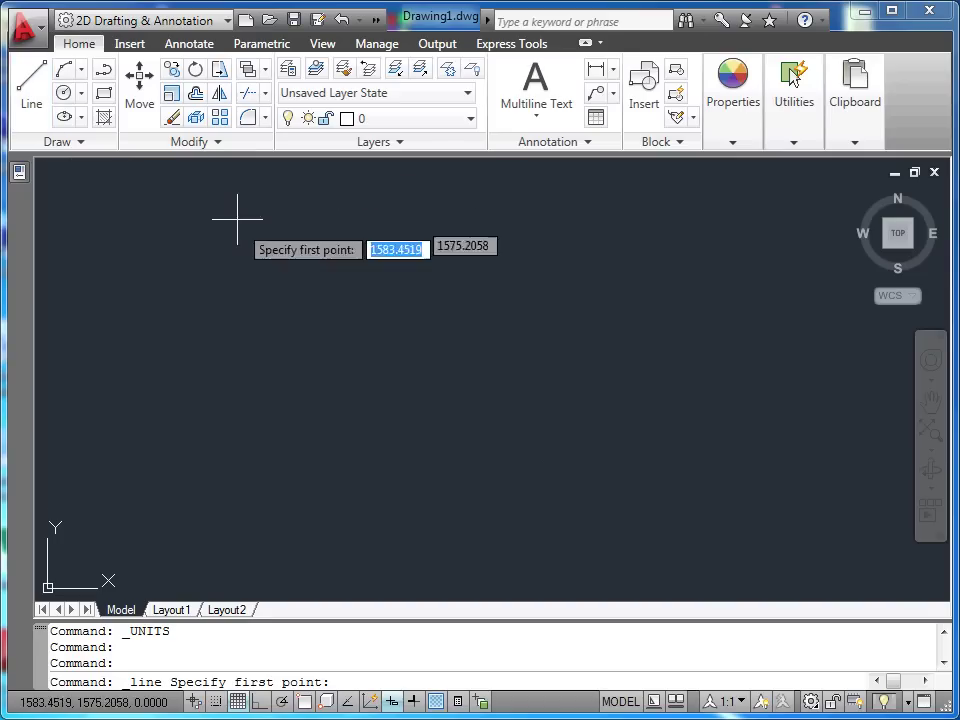
{"action": "left_click", "coordinate": [326, 313]}
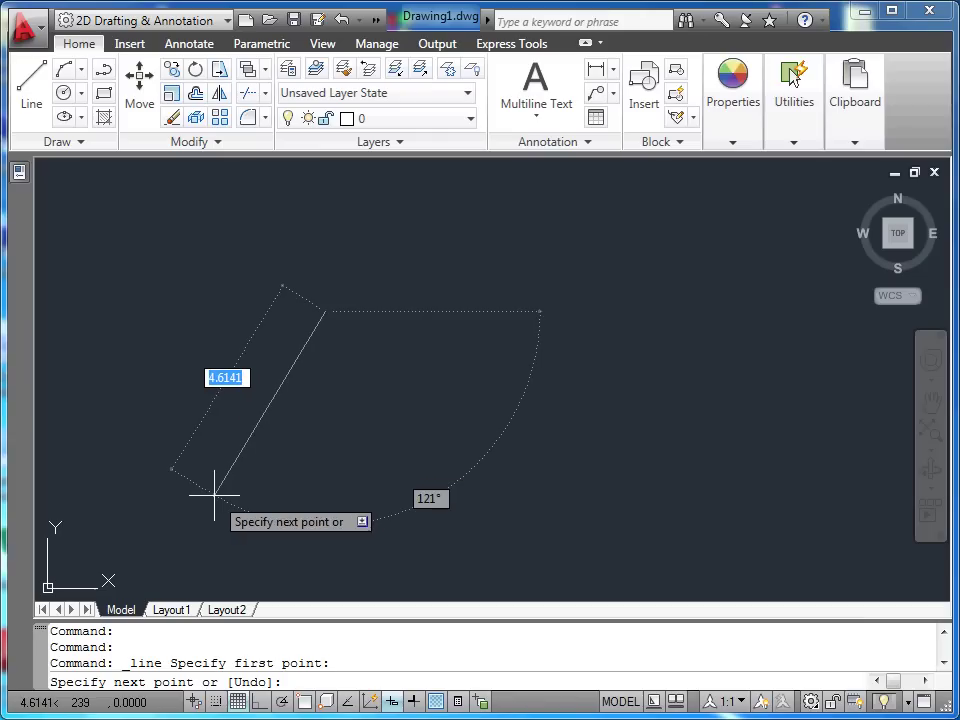
{"action": "type", "text": "1"}
{"action": "key", "text": "Return"}
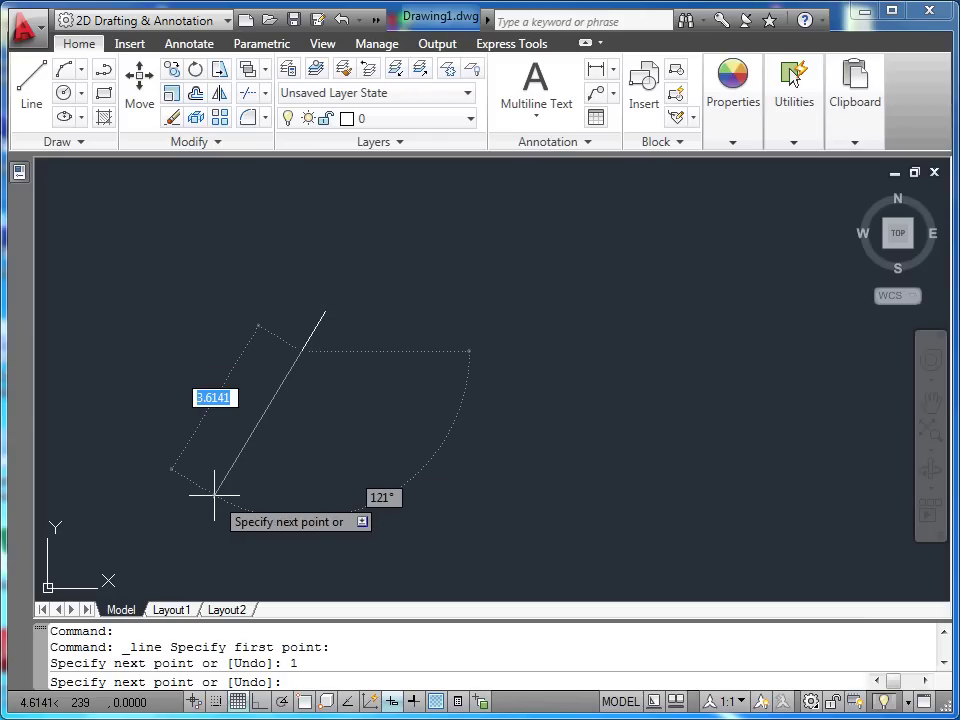
{"action": "key", "text": "Escape"}
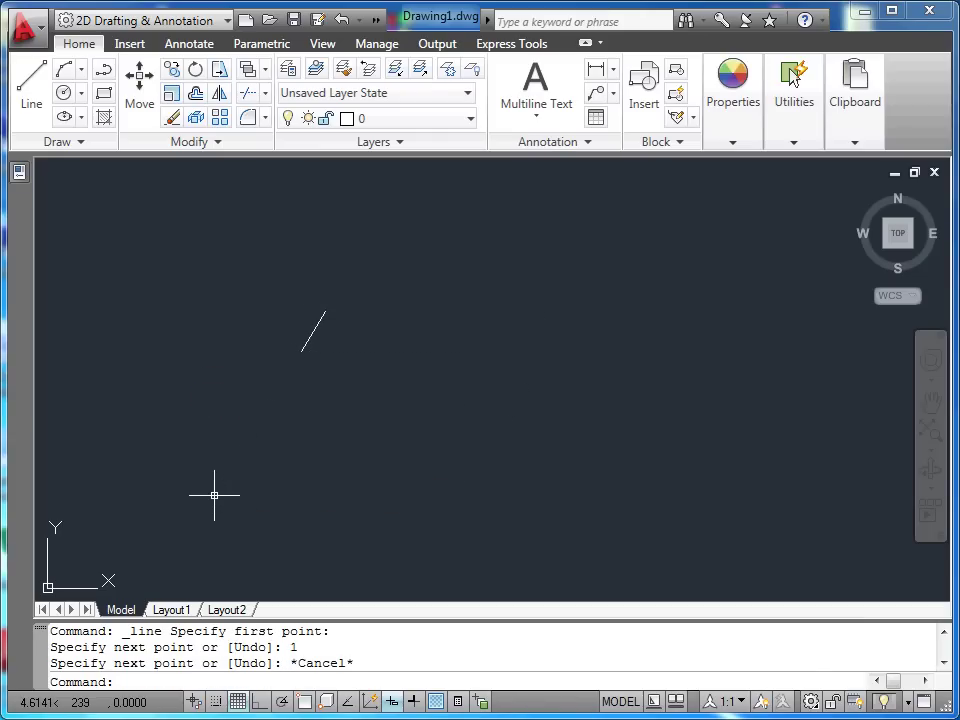
{"action": "scroll", "coordinate": [302, 336], "scroll_direction": "up", "scroll_amount": 3}
{"action": "scroll", "coordinate": [304, 340], "scroll_direction": "up", "scroll_amount": 3}
{"action": "middle_click_drag", "start_coordinate": [306, 343], "coordinate": [553, 373]}
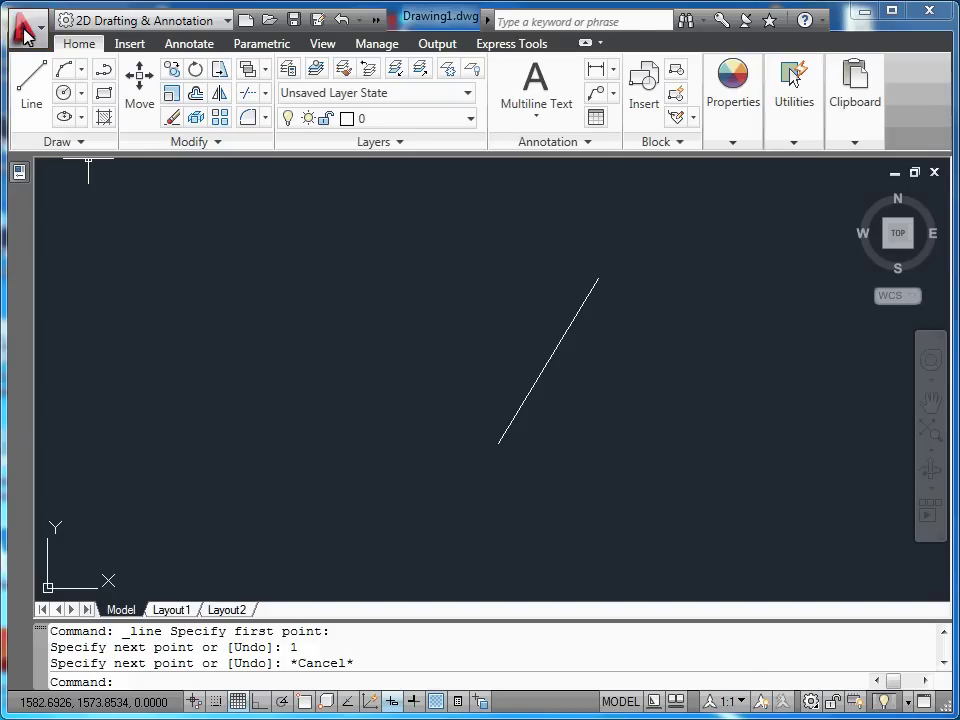
Open Drawing Units from the Application menu's Drawing Utilities to view the current settings
{"action": "left_click", "coordinate": [27, 34]}
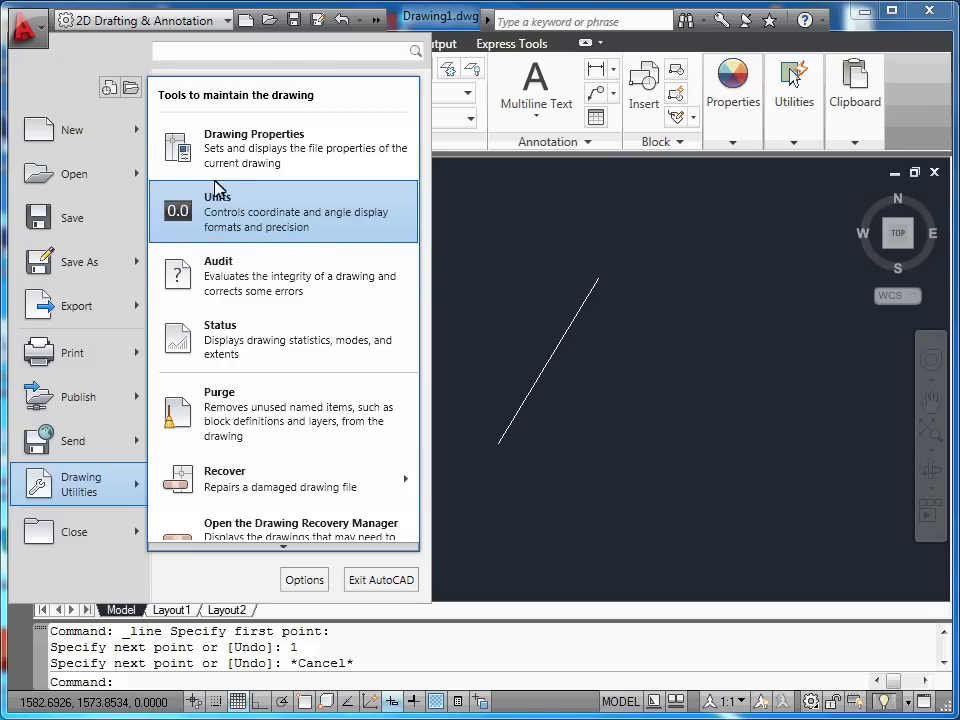
{"action": "left_click", "coordinate": [218, 212]}
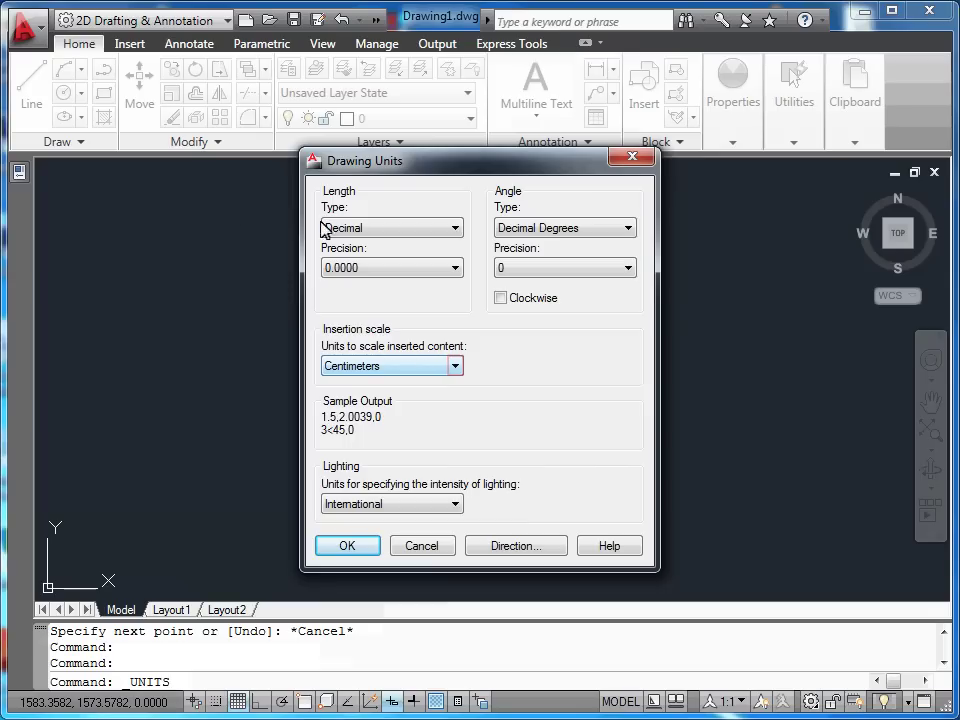
{"action": "left_click", "coordinate": [462, 372]}
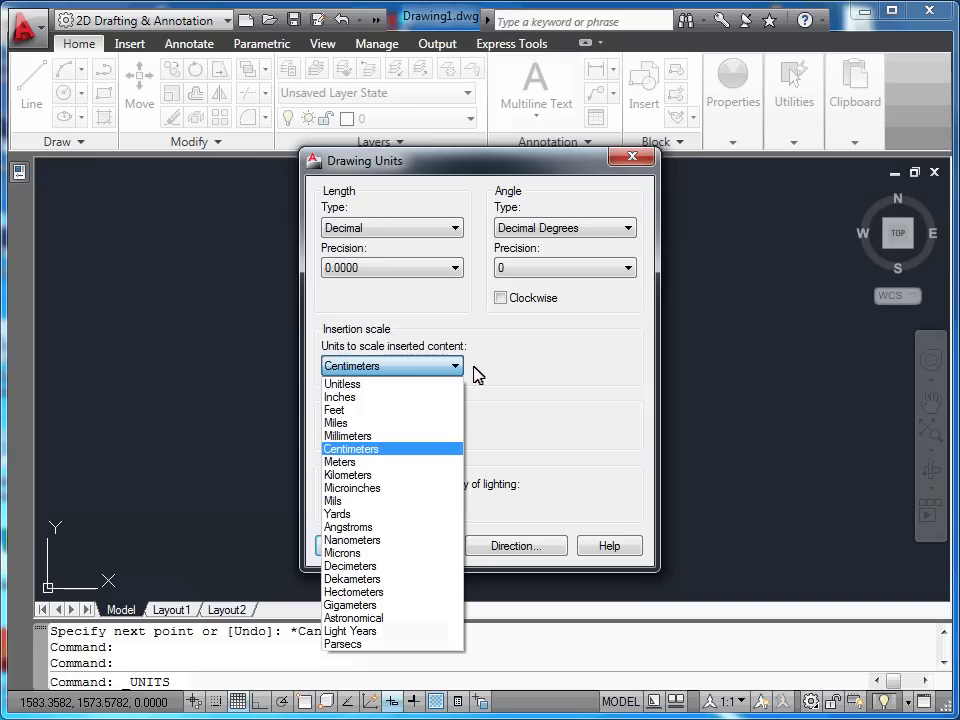
{"action": "left_click", "coordinate": [481, 366]}
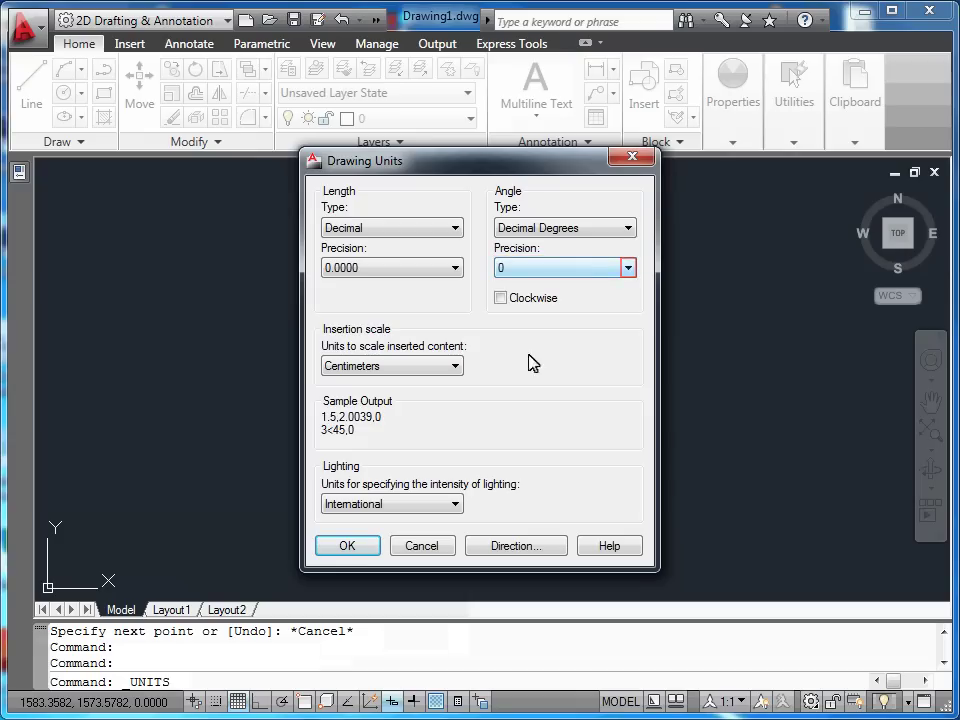
Change the angle precision to 0.00 and apply the units settings
{"action": "left_click", "coordinate": [628, 268]}
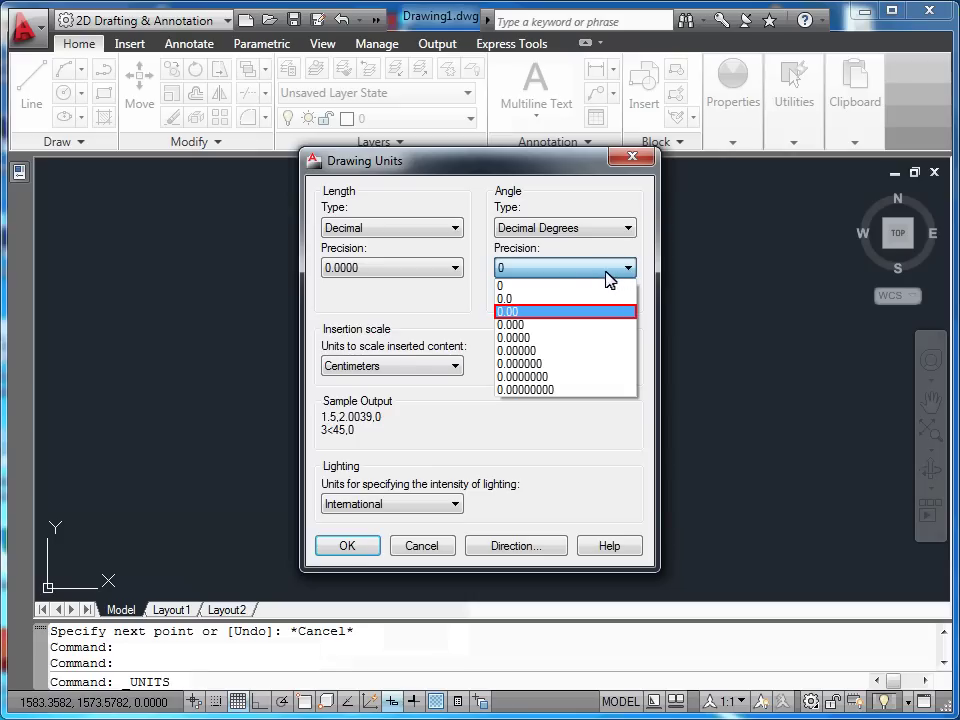
{"action": "left_click", "coordinate": [576, 312]}
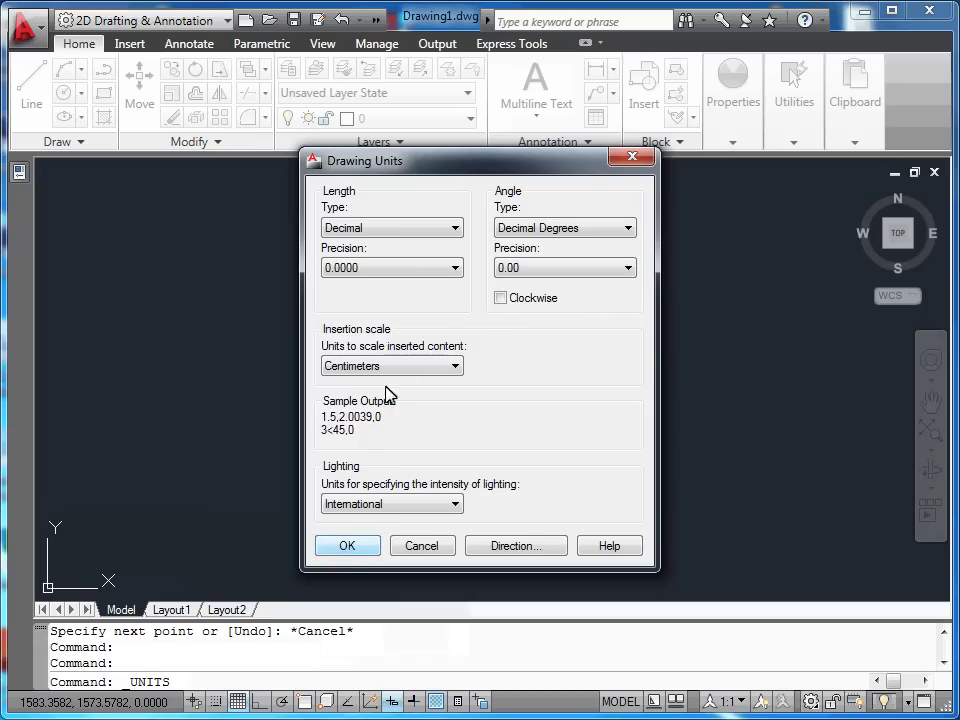
{"action": "left_click", "coordinate": [348, 548]}
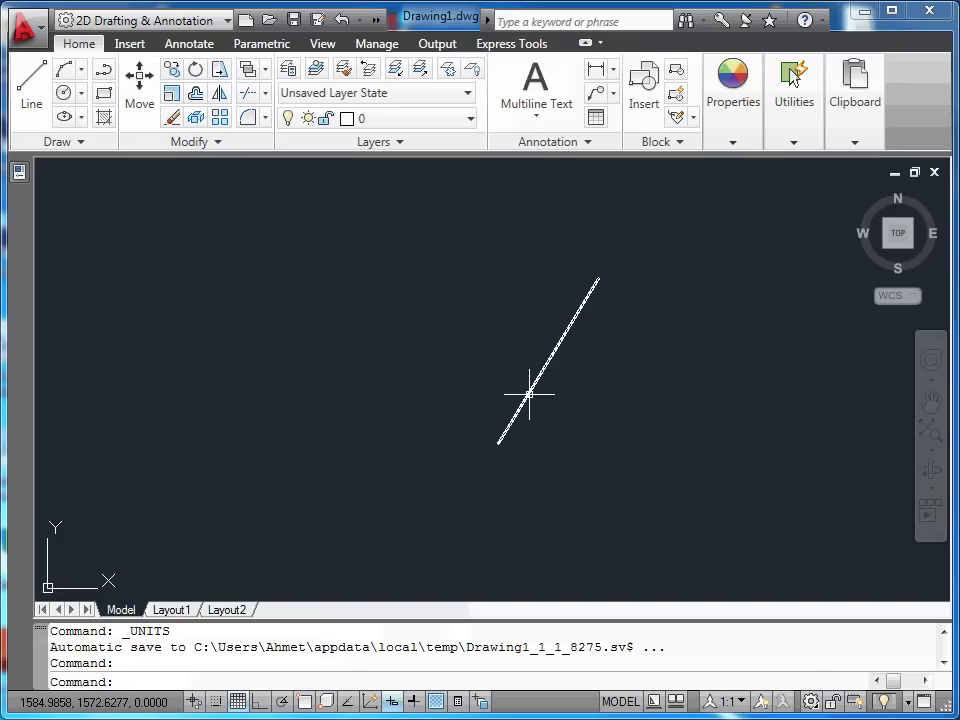
{"action": "left_click", "coordinate": [529, 395]}
{"action": "left_click", "coordinate": [529, 395]}
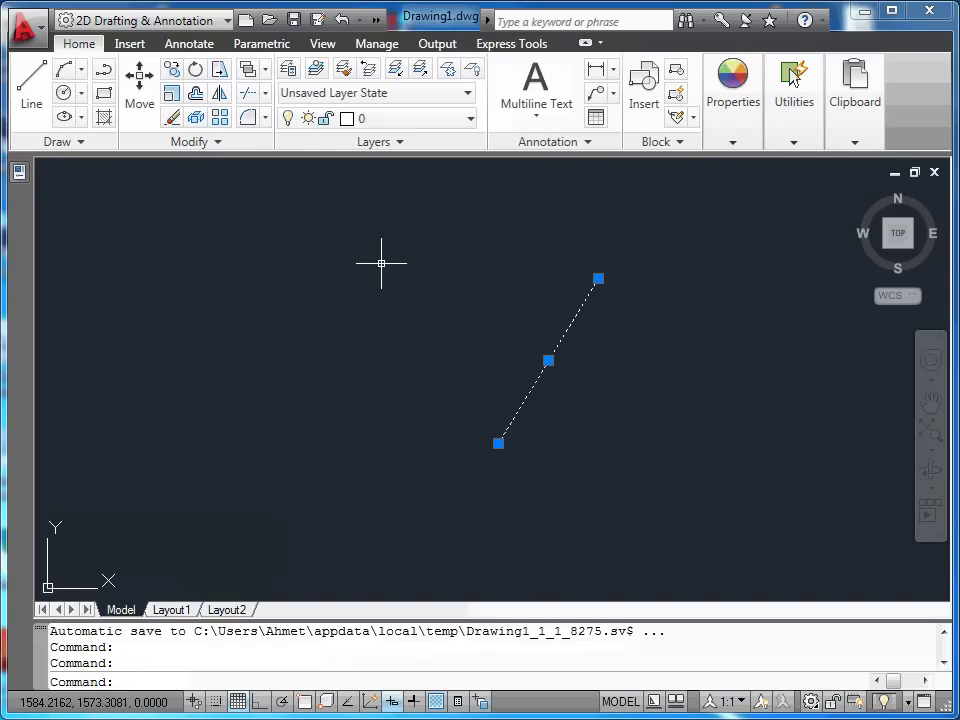
{"action": "key", "text": "ctrl+1"}
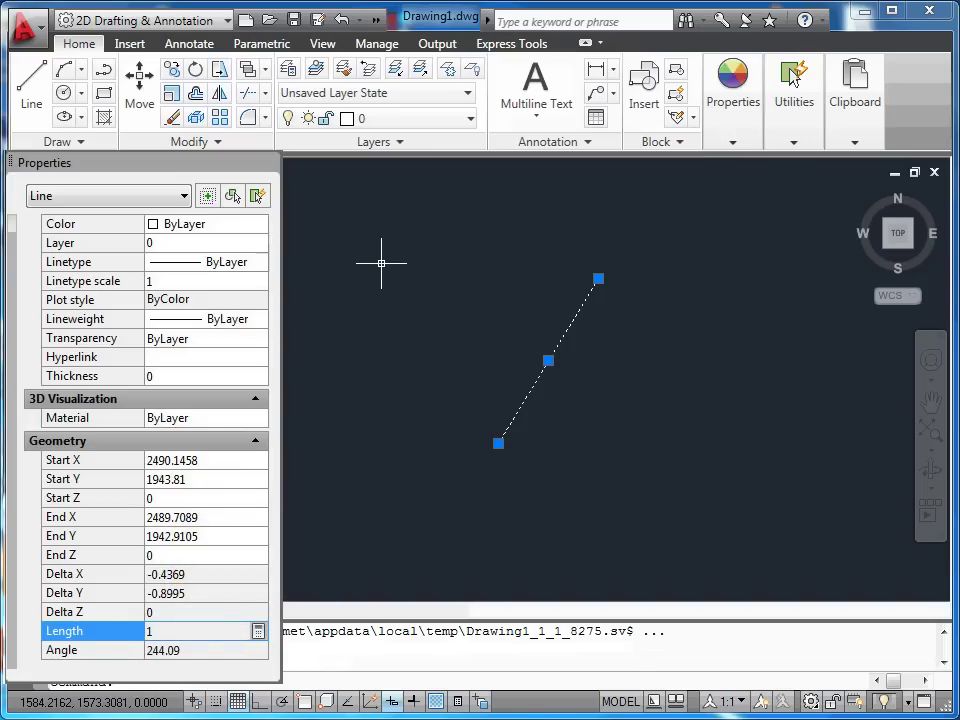
{"action": "key", "text": "ctrl+1"}
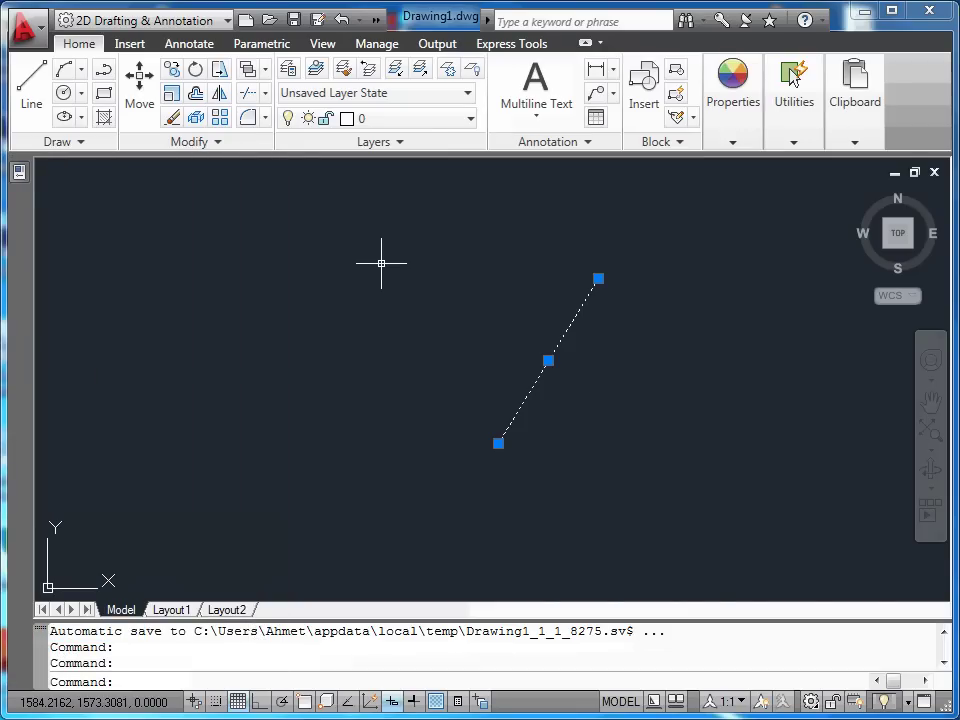
{"action": "key", "text": "Escape"}
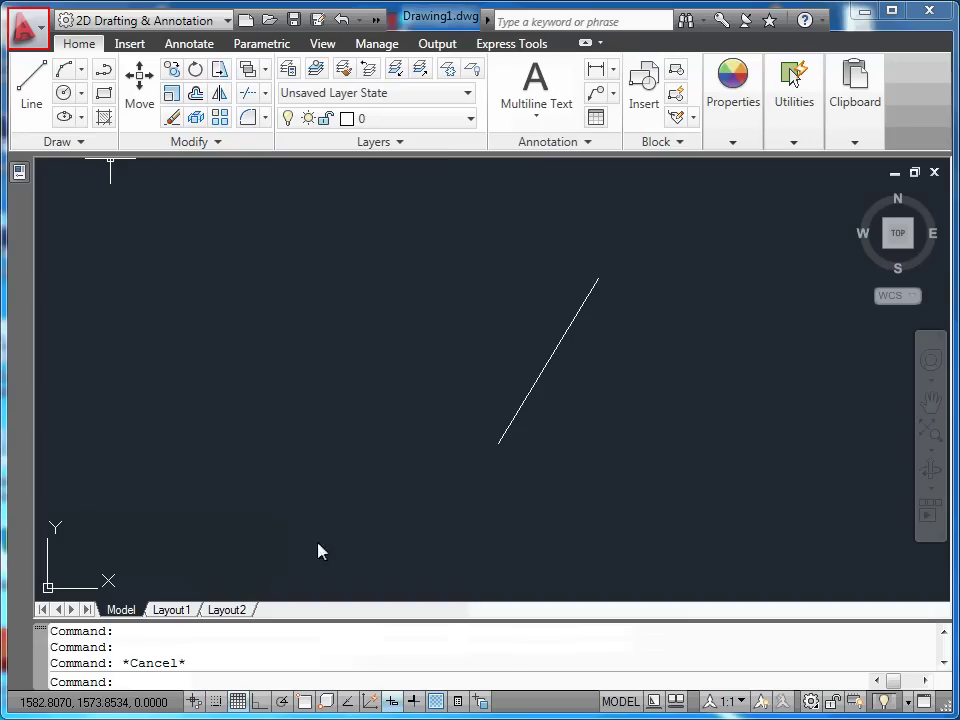
Reopen Drawing Units and review the angle types, keeping Decimal Degrees
{"action": "left_click", "coordinate": [30, 30]}
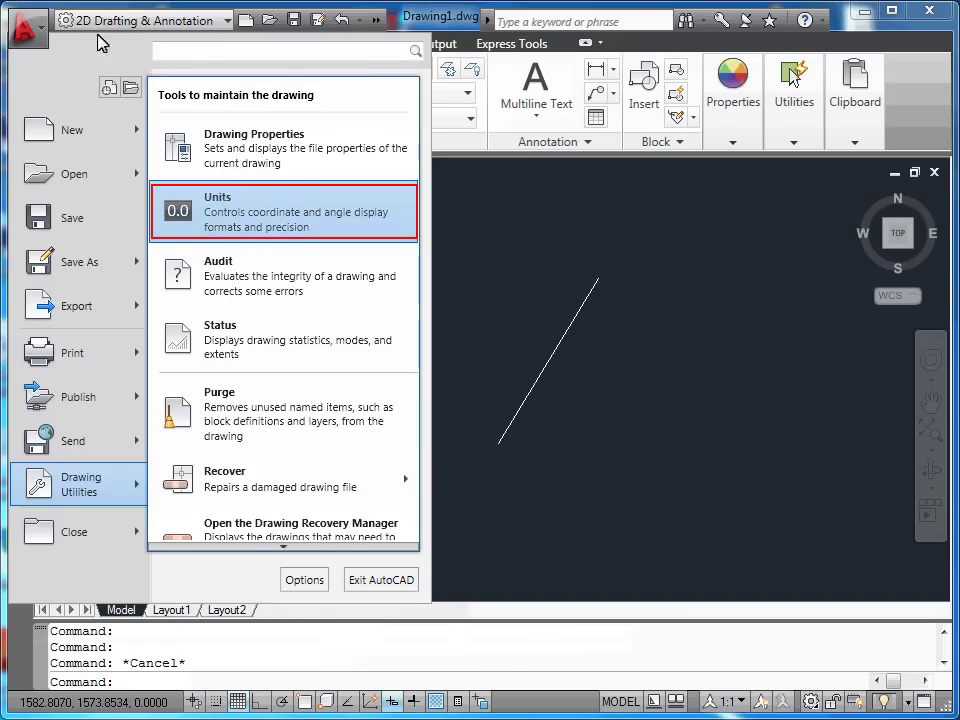
{"action": "left_click", "coordinate": [212, 197]}
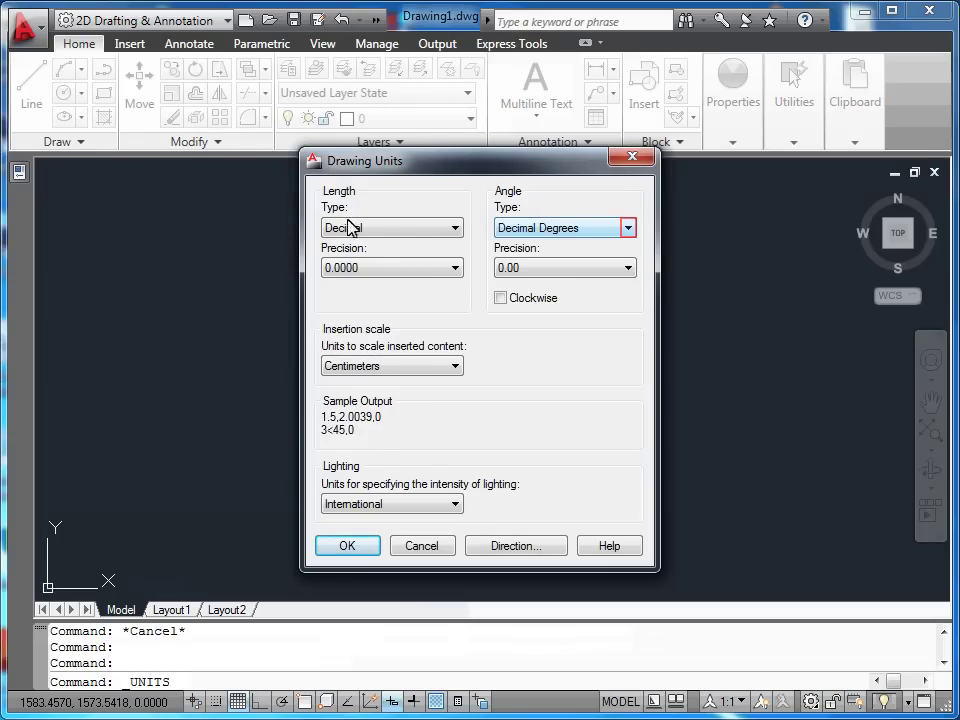
{"action": "left_click", "coordinate": [630, 230]}
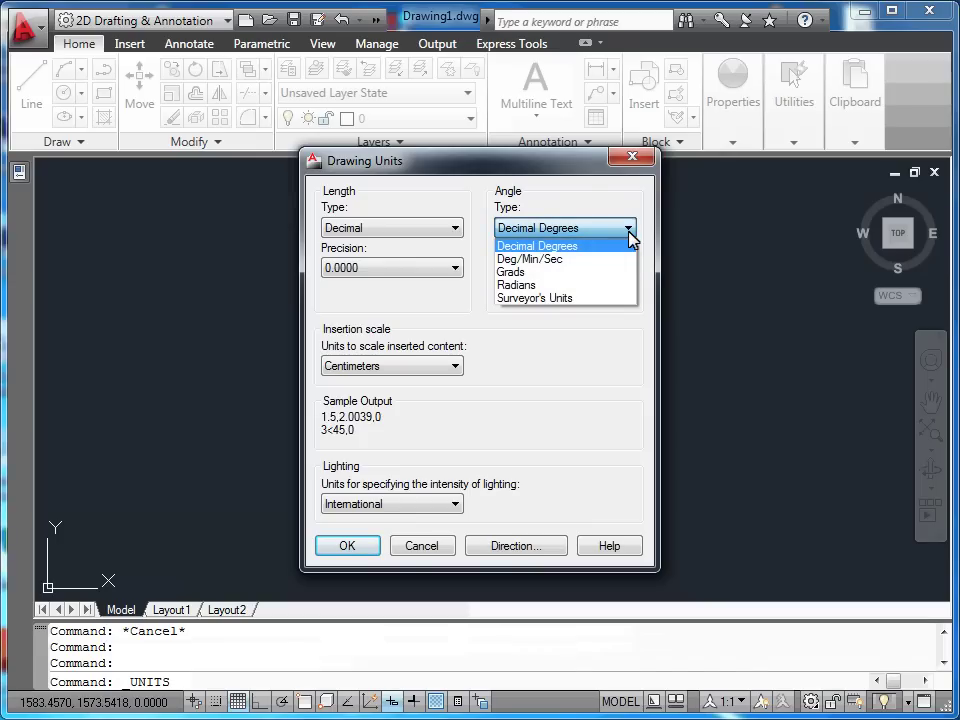
{"action": "key", "text": "F1"}
{"action": "left_click", "coordinate": [629, 230]}
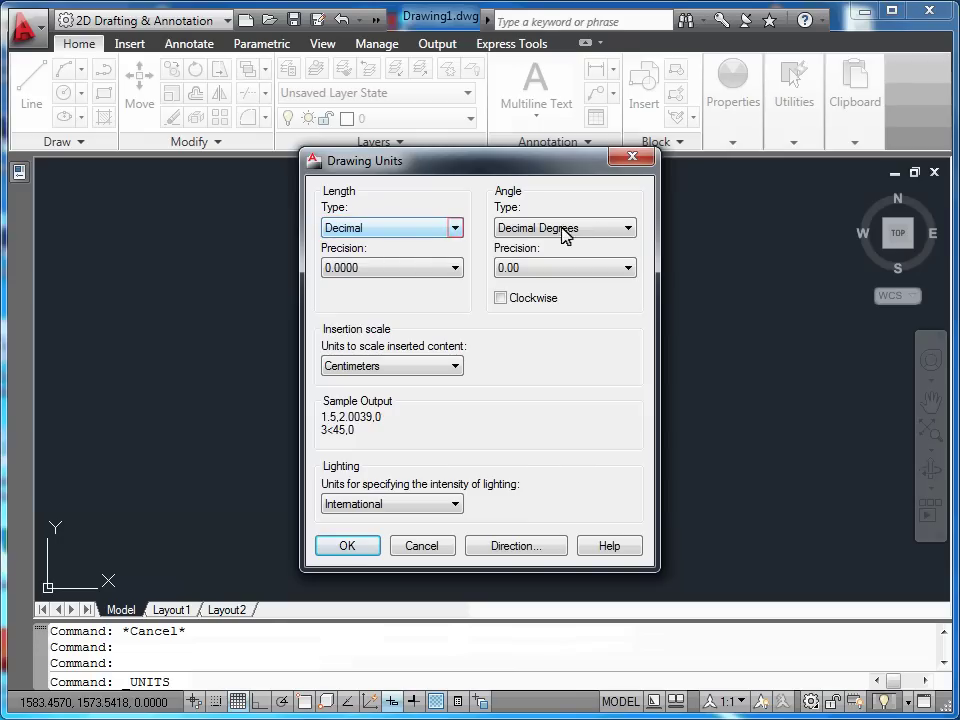
Switch length type to Architectural and accept, confirming the Inches insertion-units warning
{"action": "left_click", "coordinate": [457, 229]}
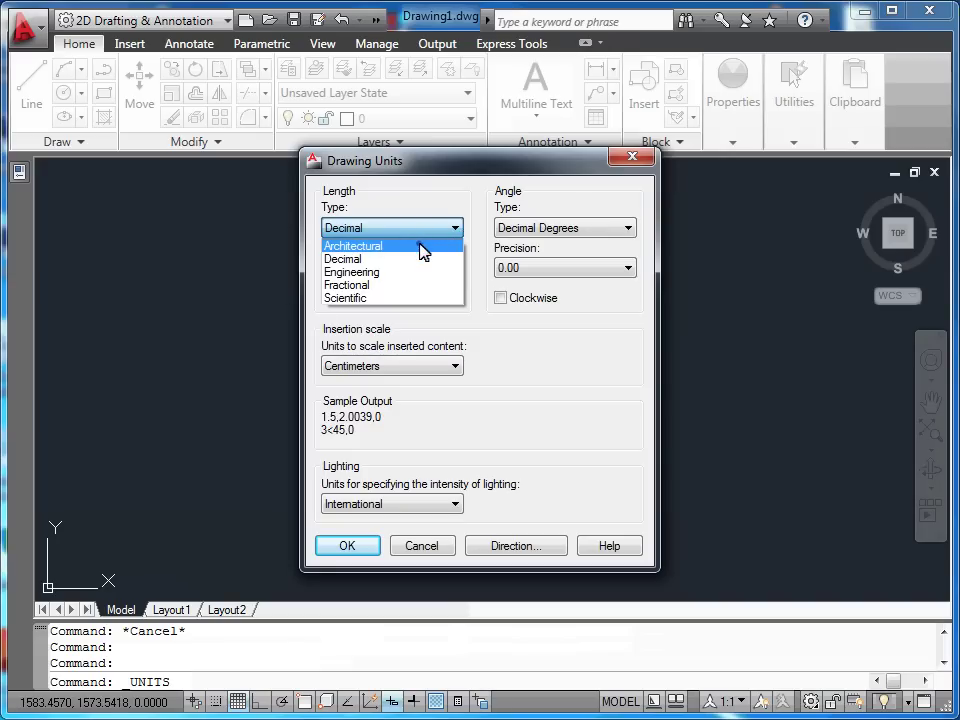
{"action": "left_click", "coordinate": [423, 250]}
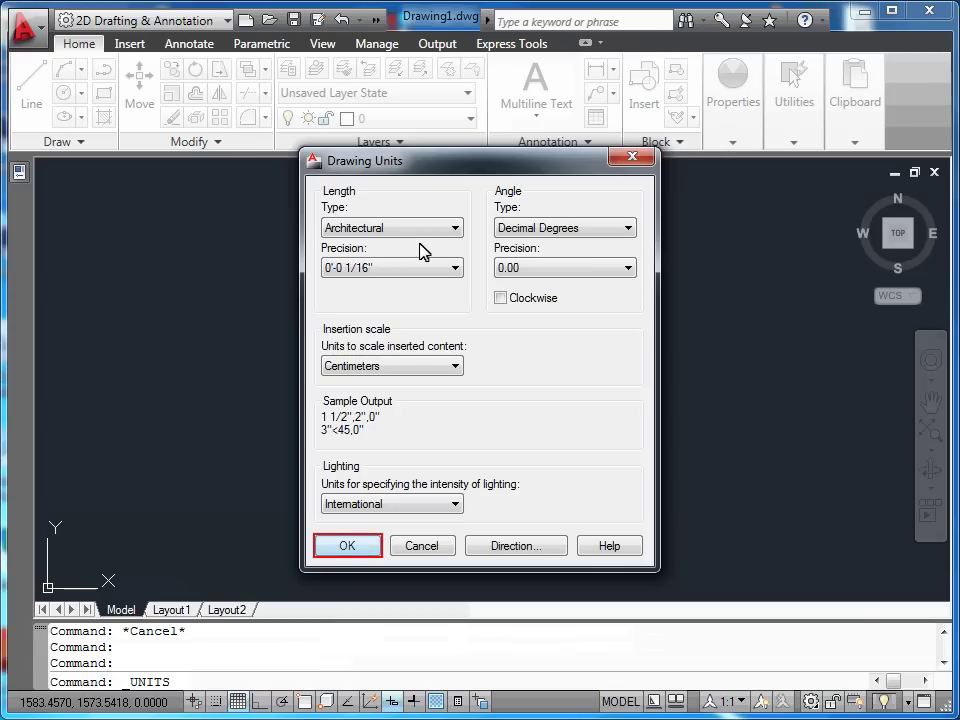
{"action": "left_click", "coordinate": [368, 553]}
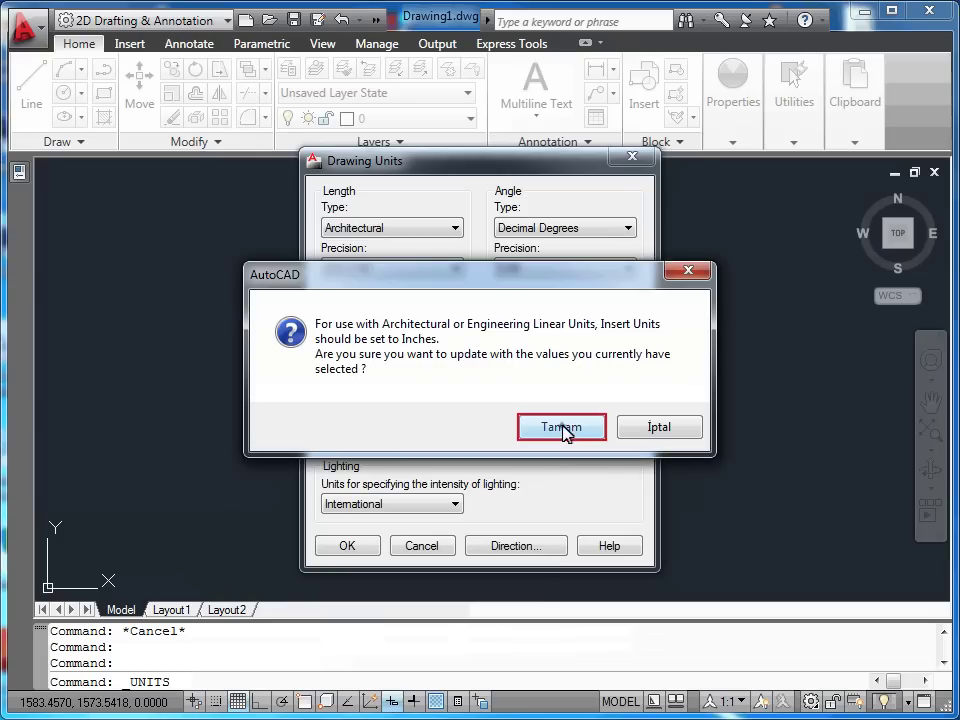
{"action": "left_click", "coordinate": [564, 434]}
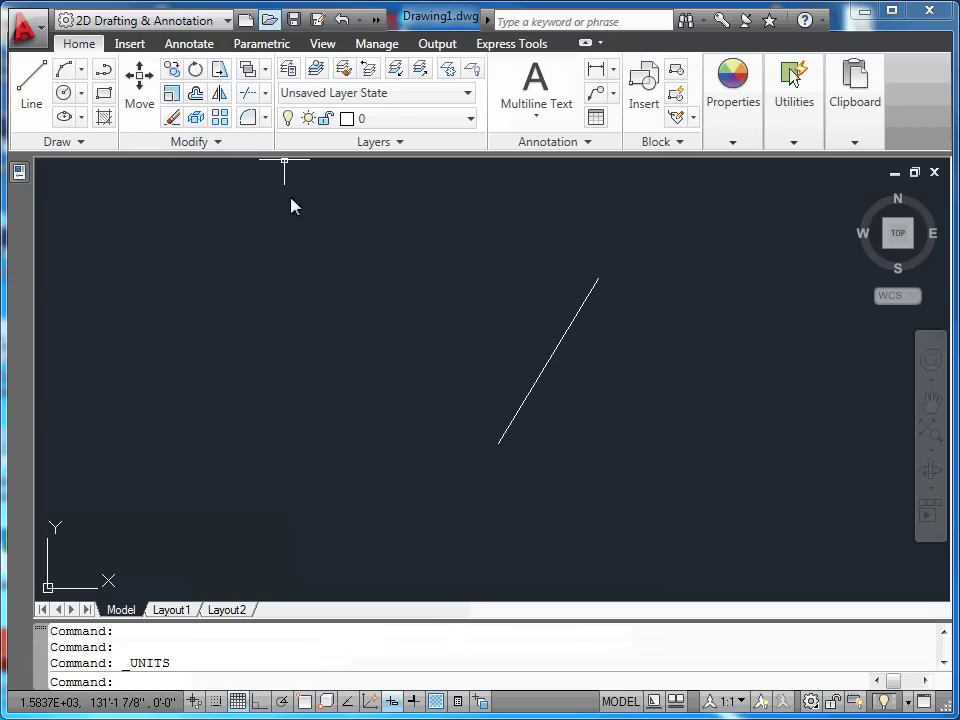
Open the 01_survey drawing from the Select File dialog
{"action": "left_click", "coordinate": [270, 22]}
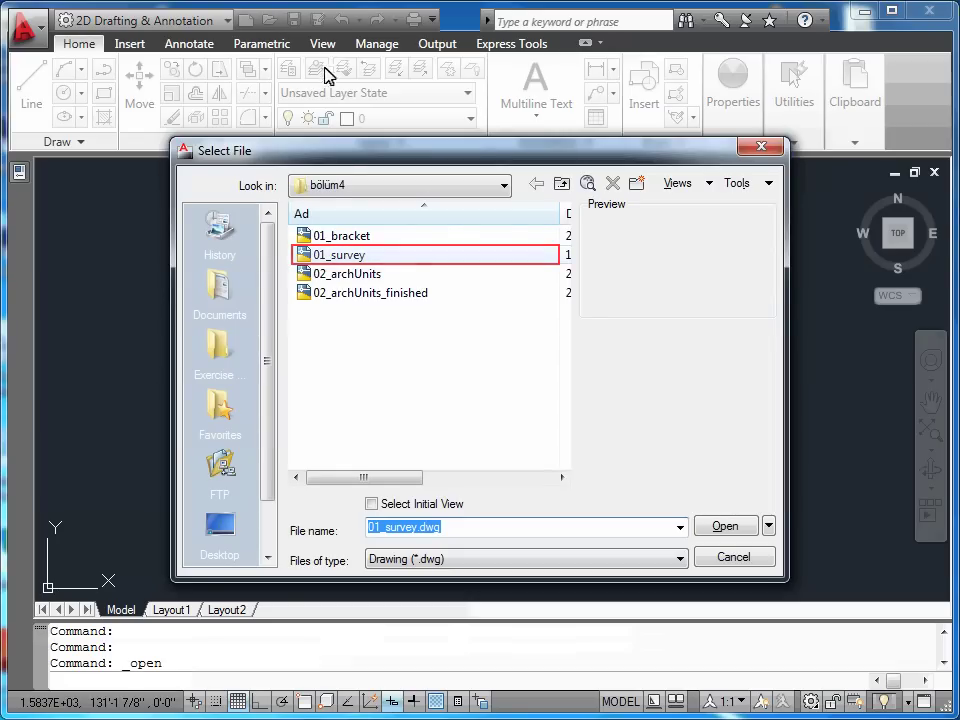
{"action": "left_click", "coordinate": [352, 257]}
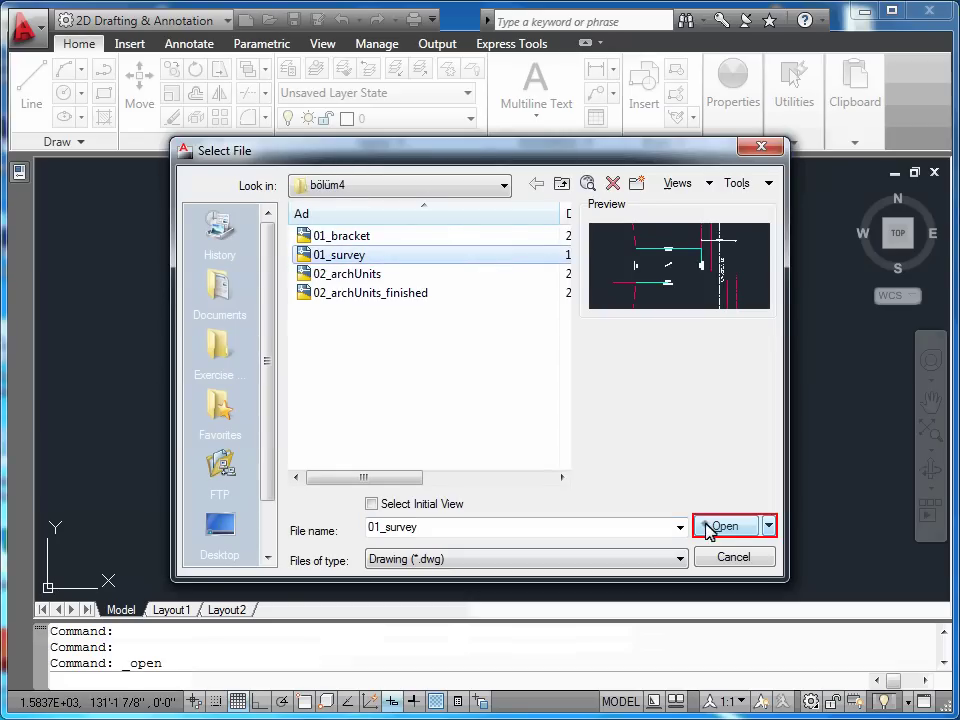
{"action": "left_click", "coordinate": [708, 525]}
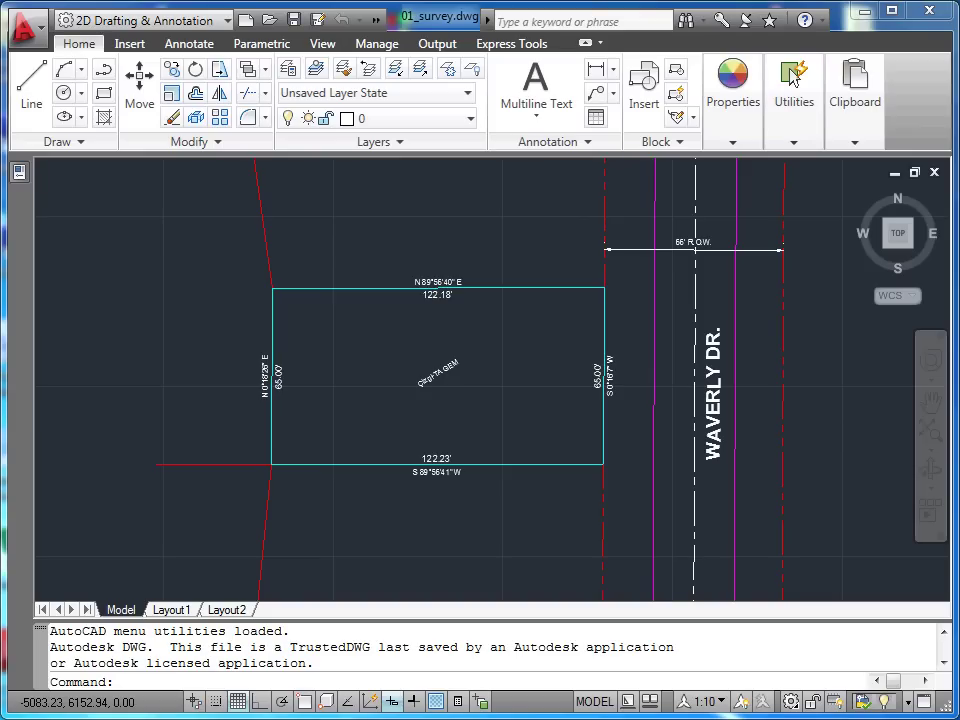
Show the top boundary line's properties: length 122.18, angle N 89d56'40" E
{"action": "scroll", "coordinate": [444, 315], "scroll_direction": "up", "scroll_amount": 3}
{"action": "scroll", "coordinate": [454, 297], "scroll_direction": "up", "scroll_amount": 3}
{"action": "scroll", "coordinate": [454, 297], "scroll_direction": "down", "scroll_amount": 1}
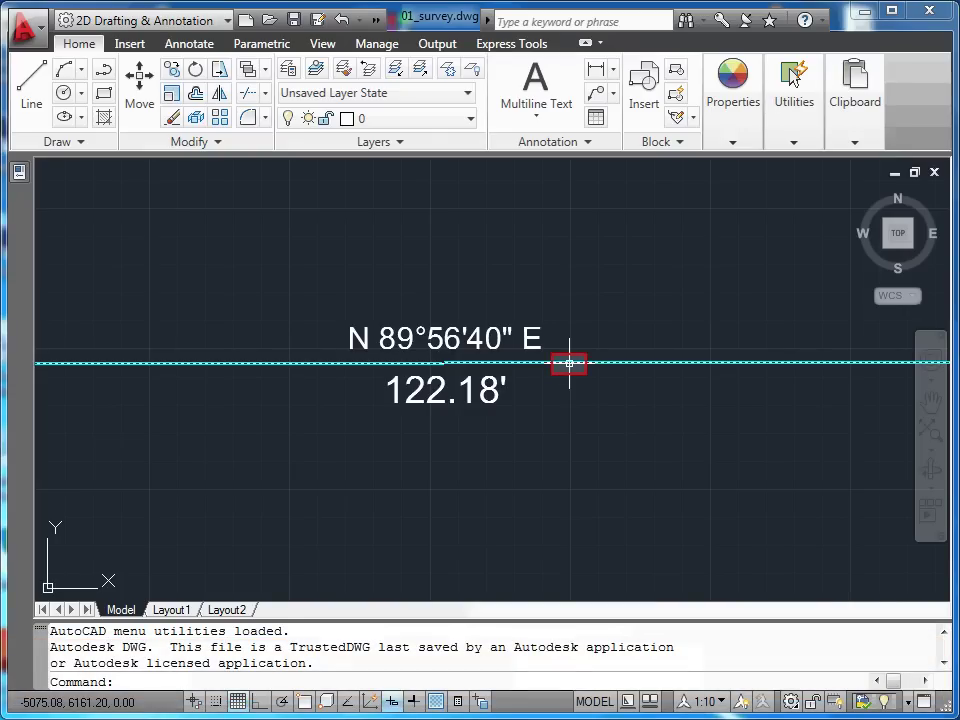
{"action": "double_click", "coordinate": [569, 363]}
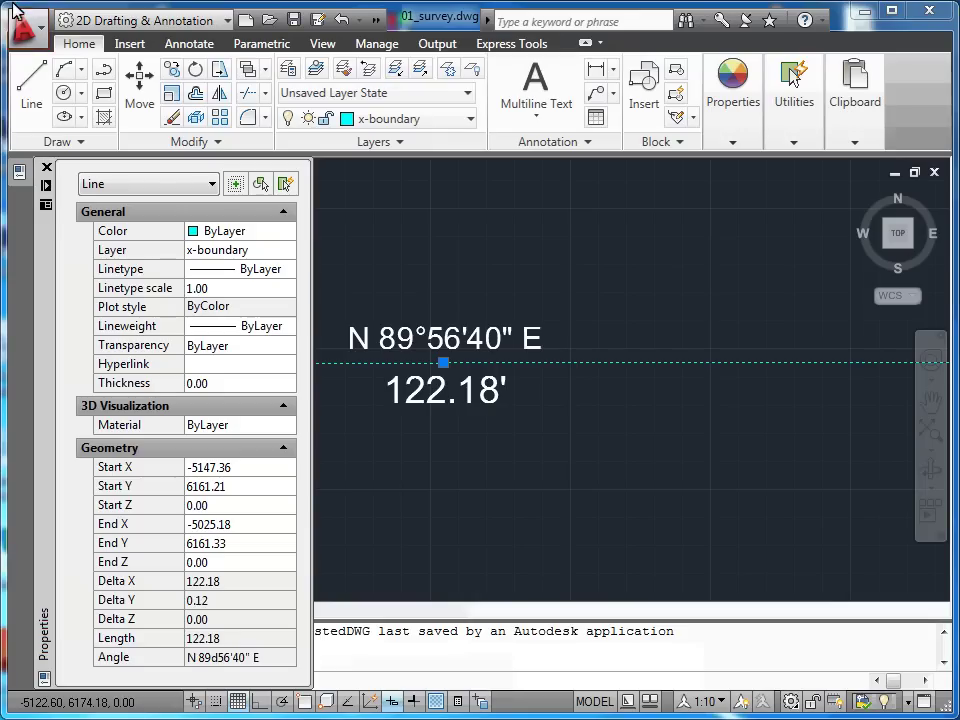
Check the survey's Surveyor's/Feet units unchanged, then close 01_survey without saving
{"action": "left_click", "coordinate": [27, 42]}
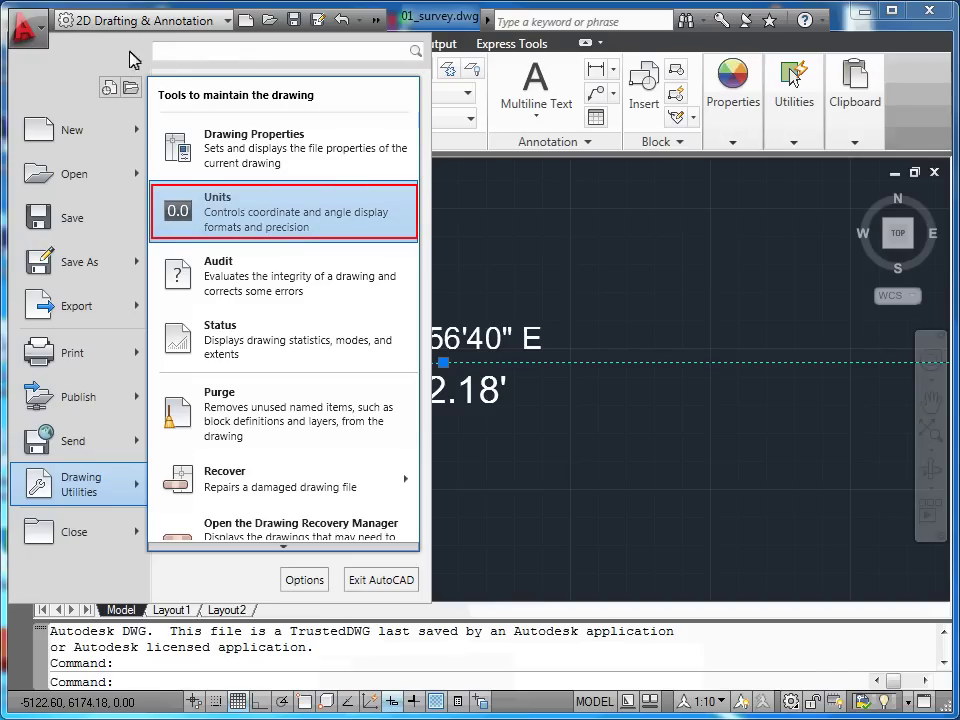
{"action": "left_click", "coordinate": [238, 220]}
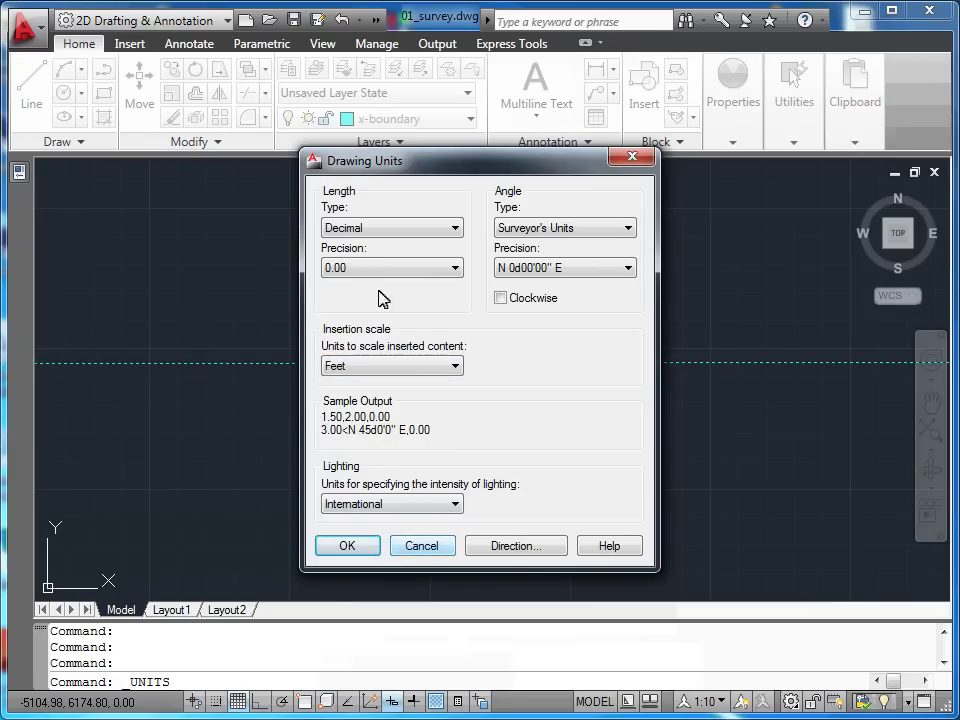
{"action": "left_click", "coordinate": [422, 546]}
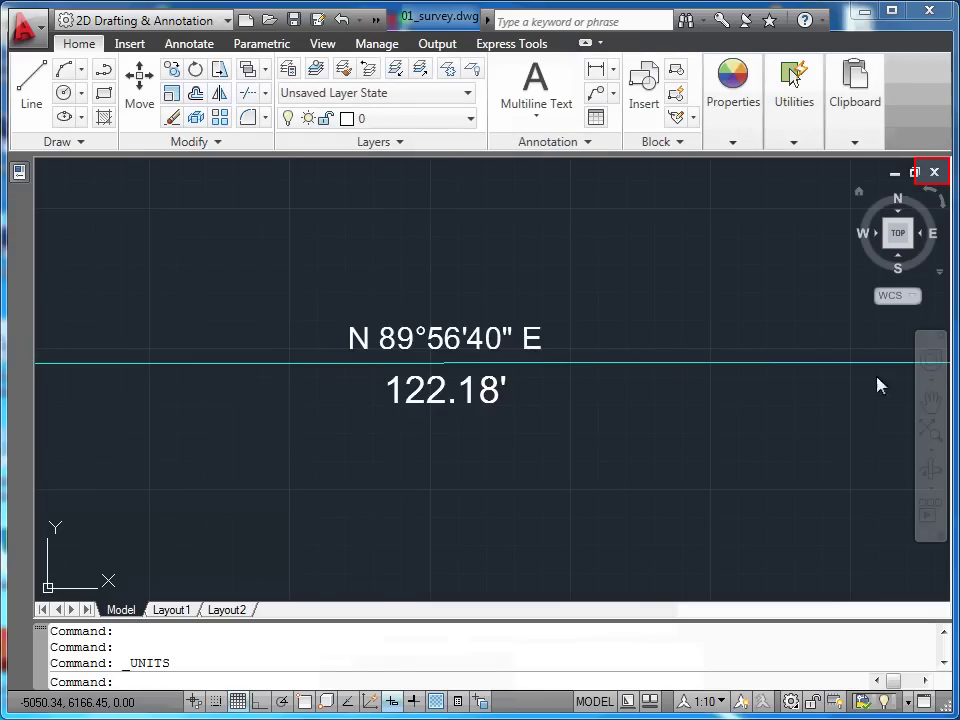
{"action": "left_click", "coordinate": [935, 176]}
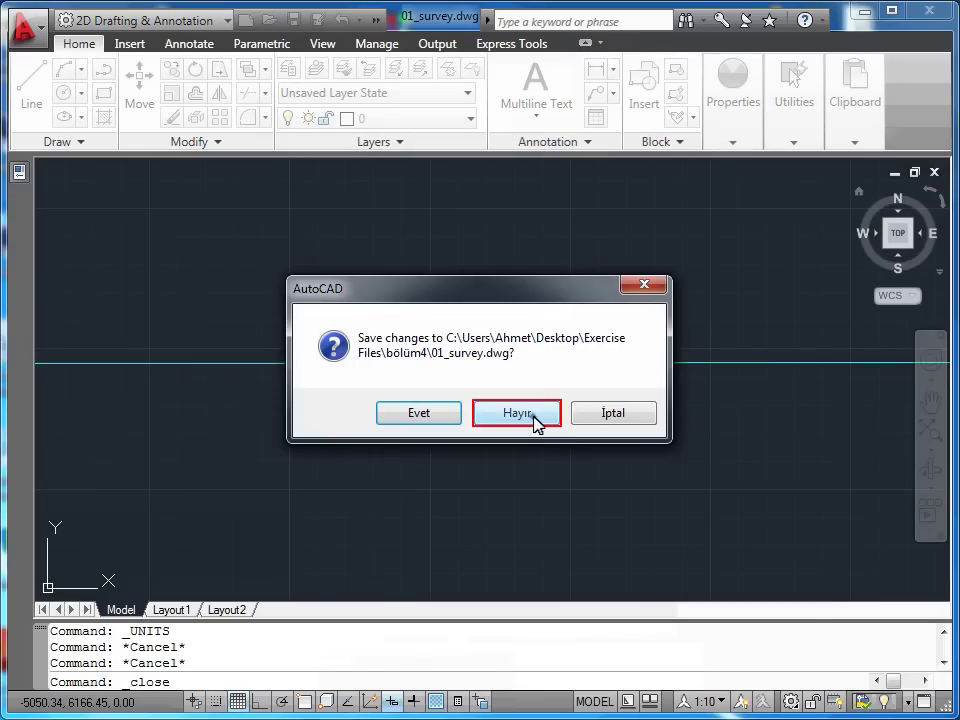
{"action": "left_click", "coordinate": [533, 419]}
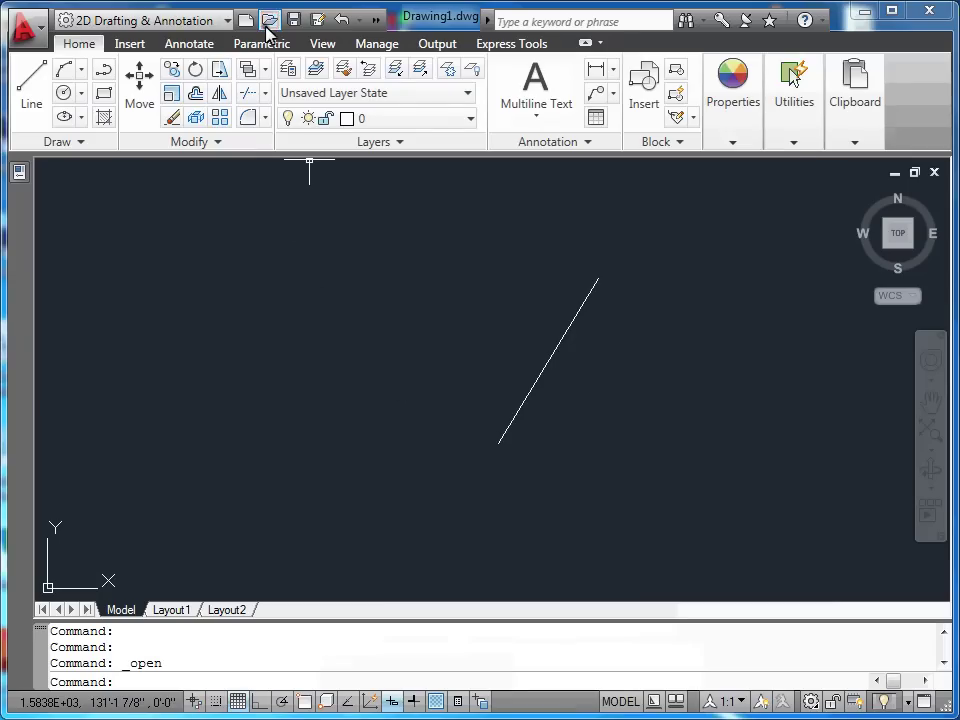
Open the 01_bracket drawing
{"action": "left_click", "coordinate": [270, 20]}
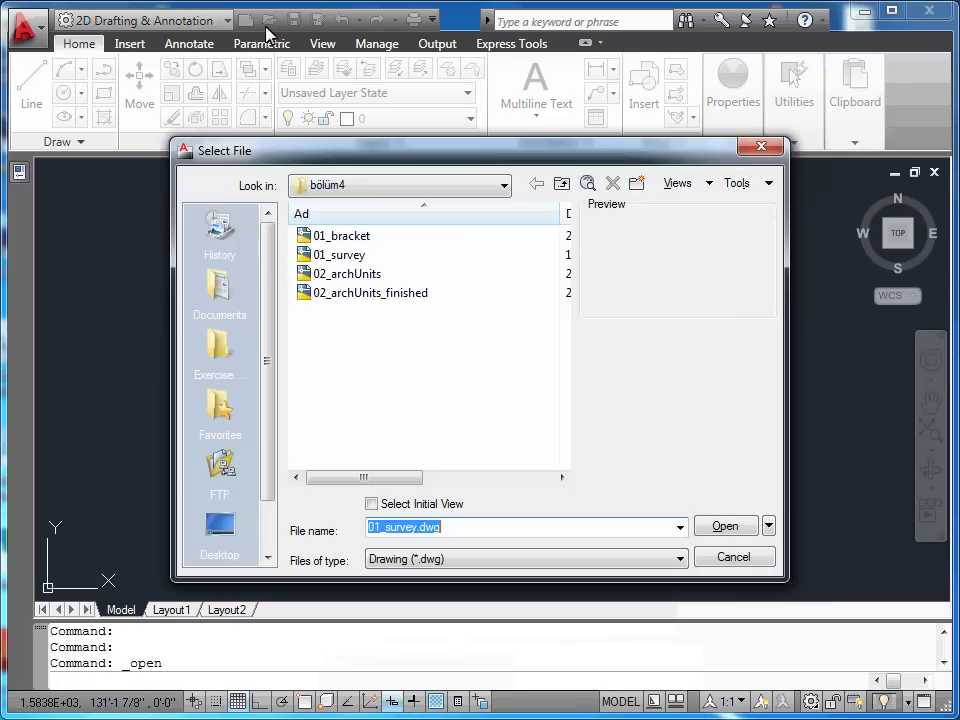
{"action": "left_click", "coordinate": [362, 238]}
{"action": "left_click", "coordinate": [726, 527]}
Select the small R5mm hole circle and show its Properties
{"action": "scroll", "coordinate": [468, 482], "scroll_direction": "up", "scroll_amount": 3}
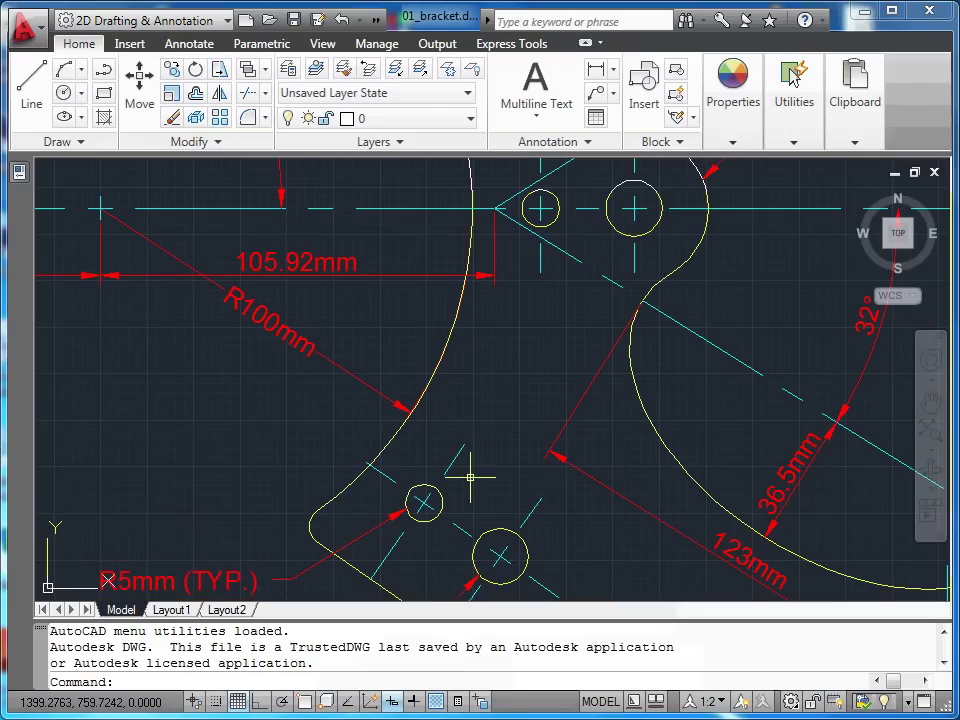
{"action": "middle_click_drag", "start_coordinate": [470, 478], "coordinate": [589, 318]}
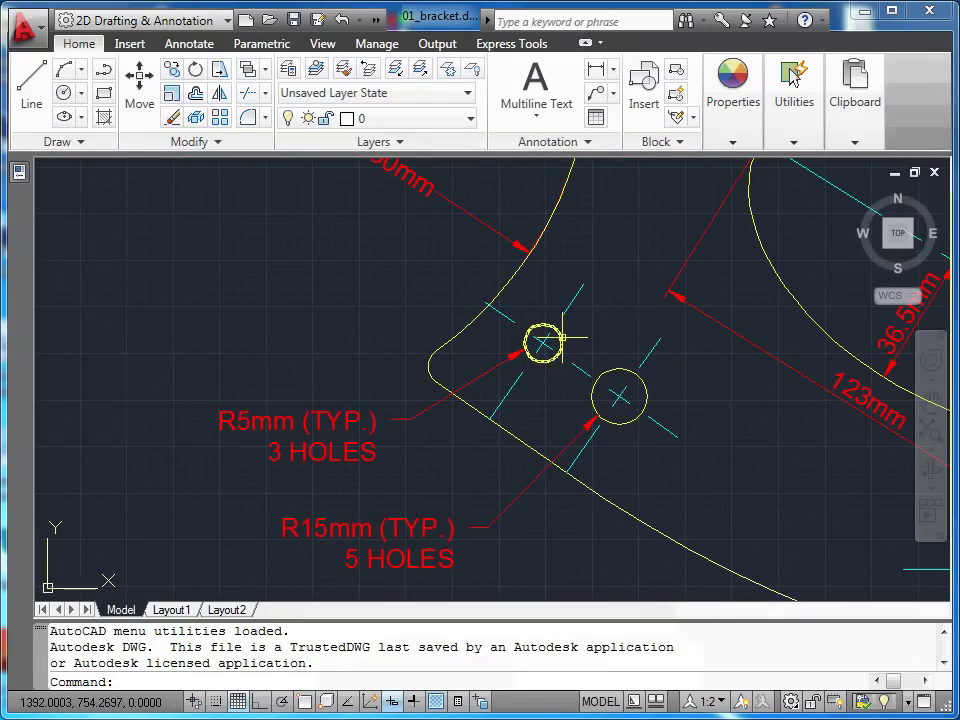
{"action": "left_click", "coordinate": [543, 342]}
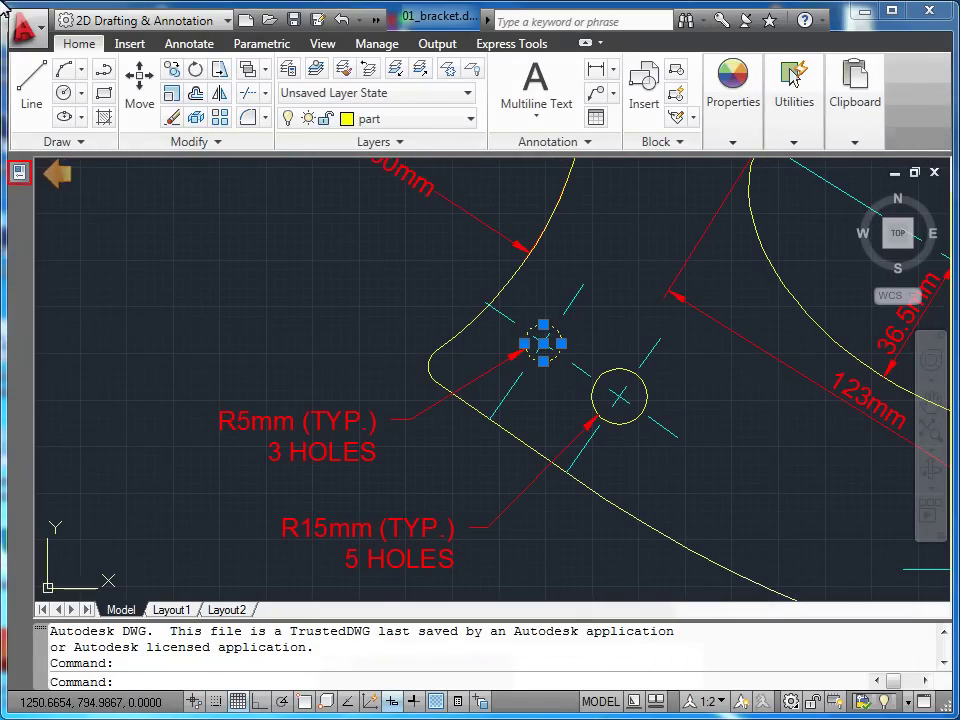
{"action": "key", "text": "ctrl+1"}
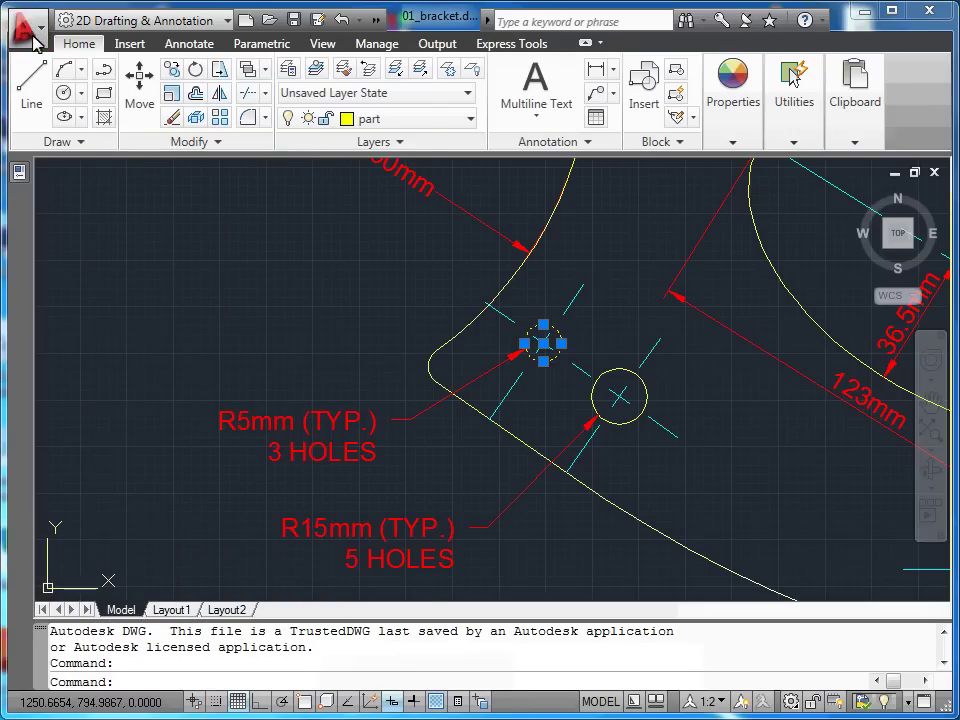
{"action": "left_click", "coordinate": [35, 40]}
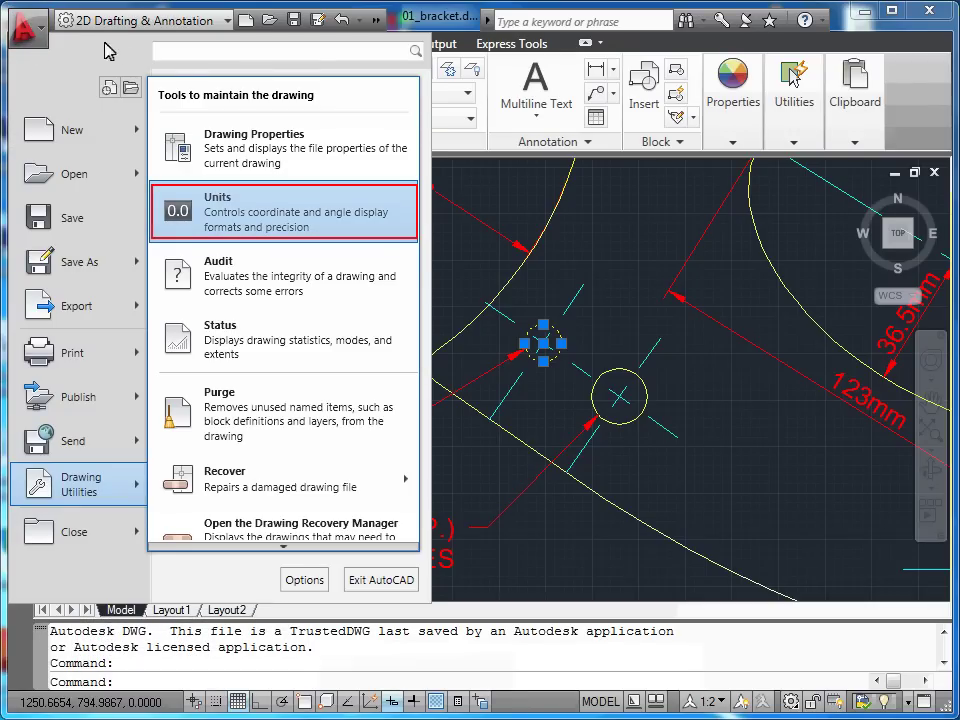
{"action": "left_click", "coordinate": [266, 200]}
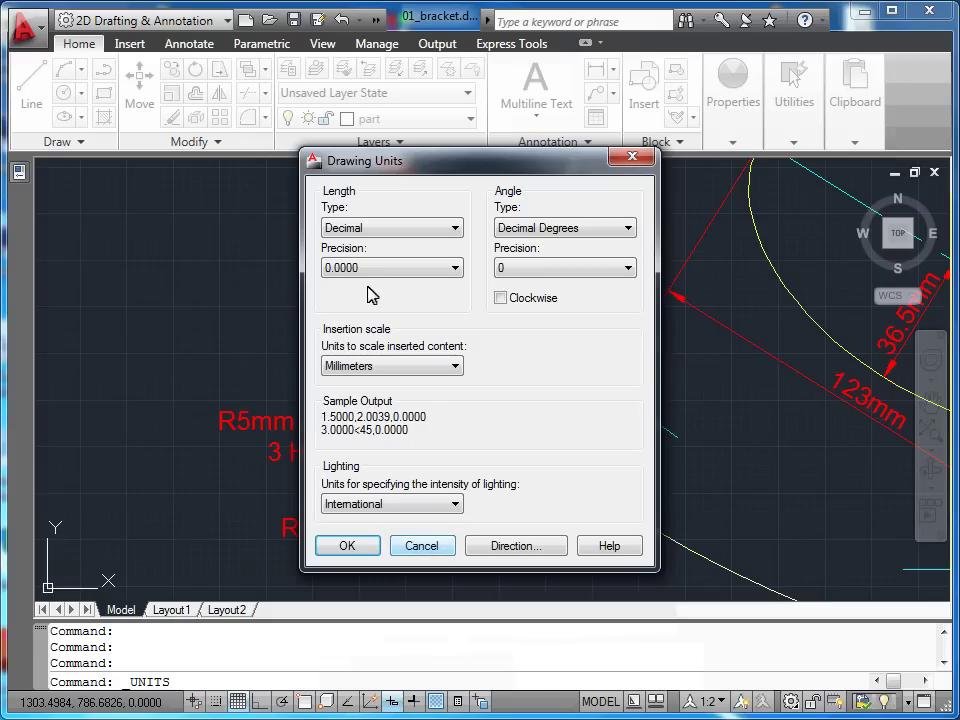
{"action": "left_click", "coordinate": [423, 545]}
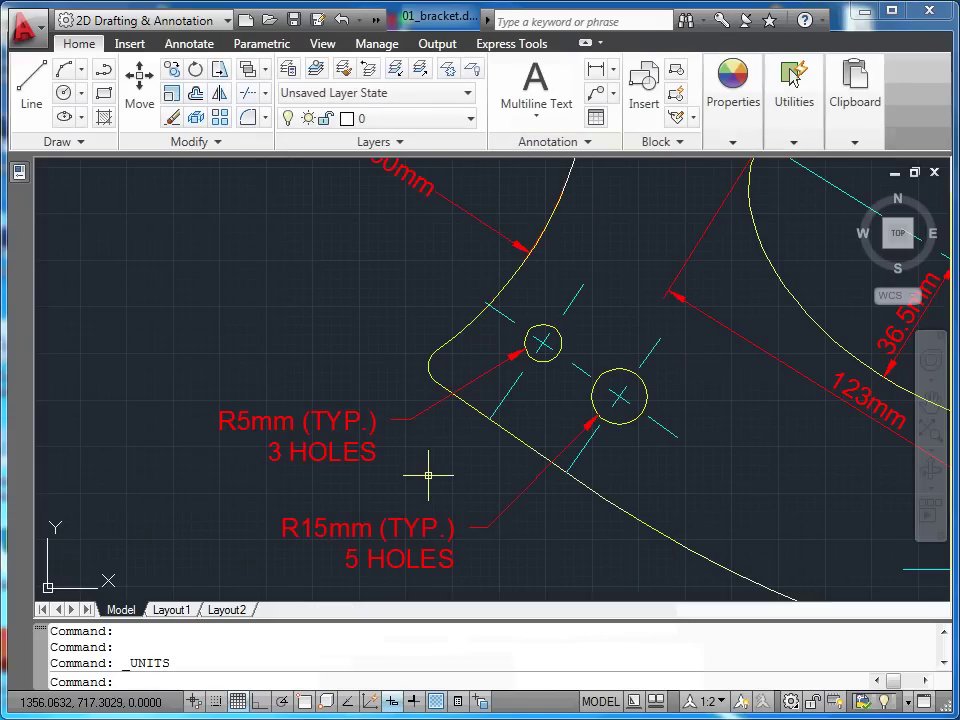